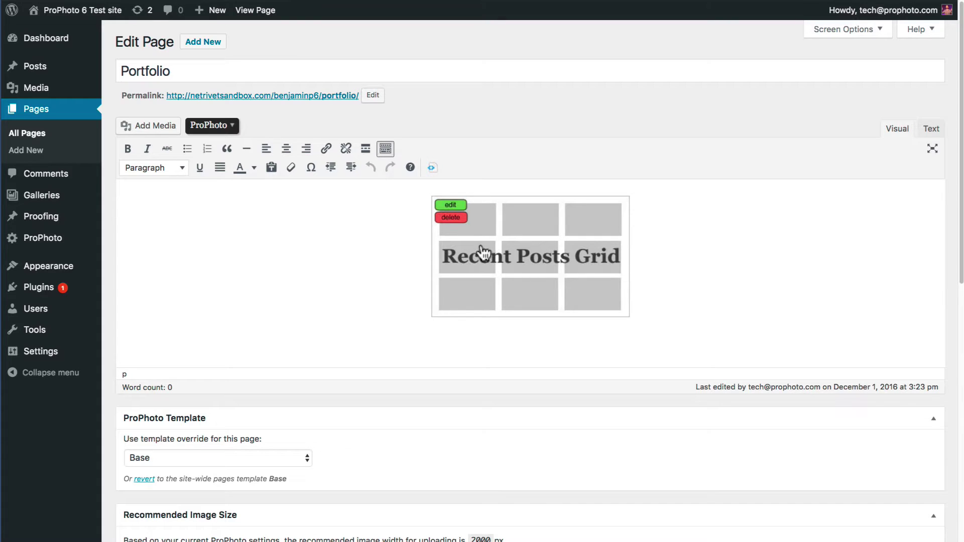
View the live Portfolio page and check the post titles and text that appear over grid tiles on rollover.
click(264, 12)
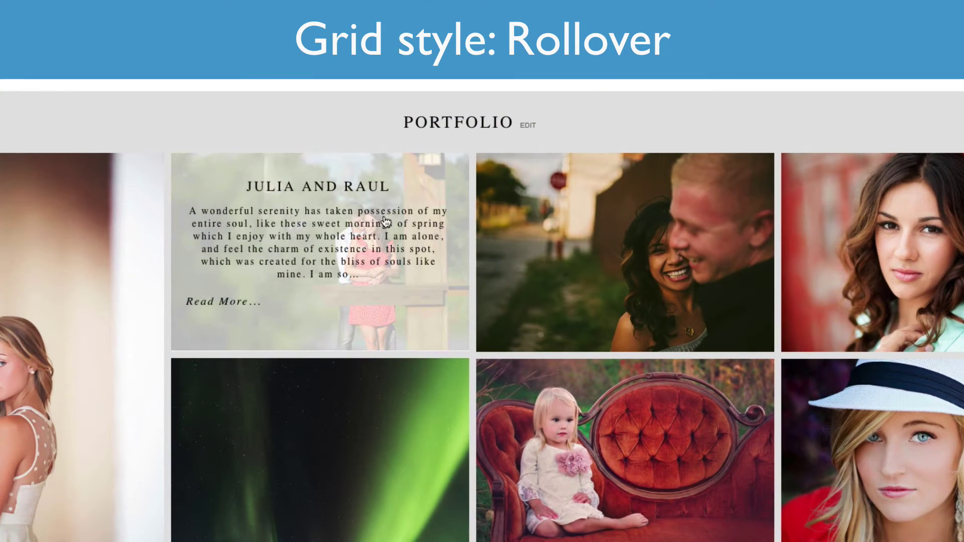
mouse_move(502, 253)
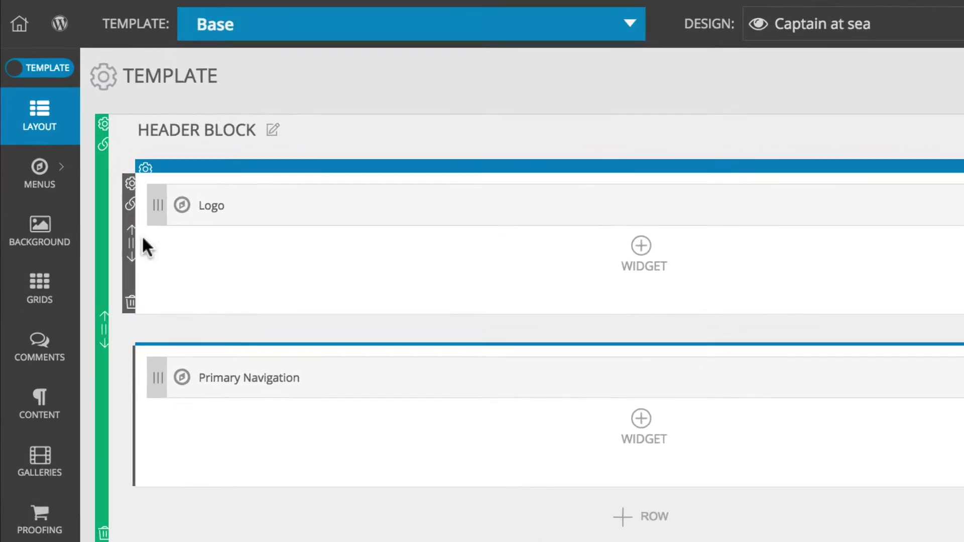
Show the Grids style settings in the Customizer with the Base template kept selected.
mouse_move(31, 130)
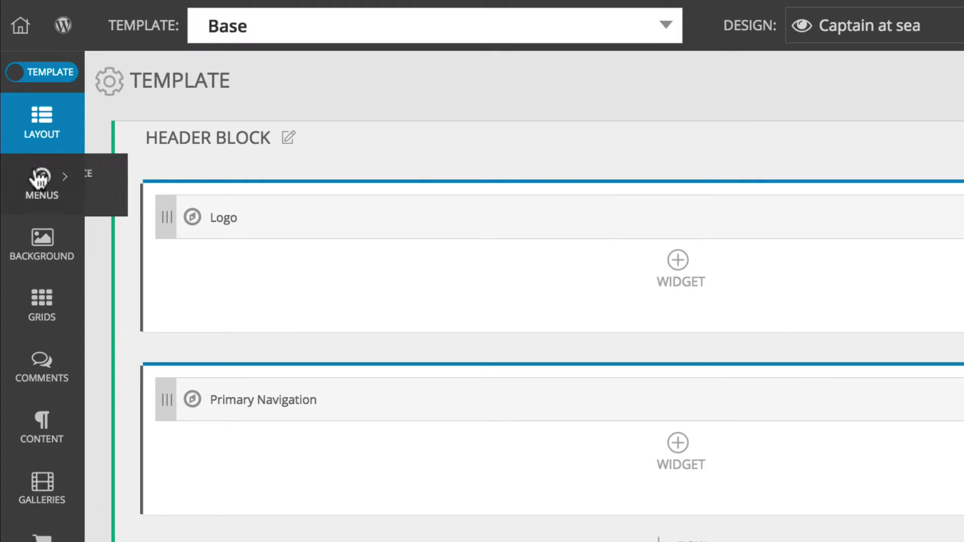
click(46, 333)
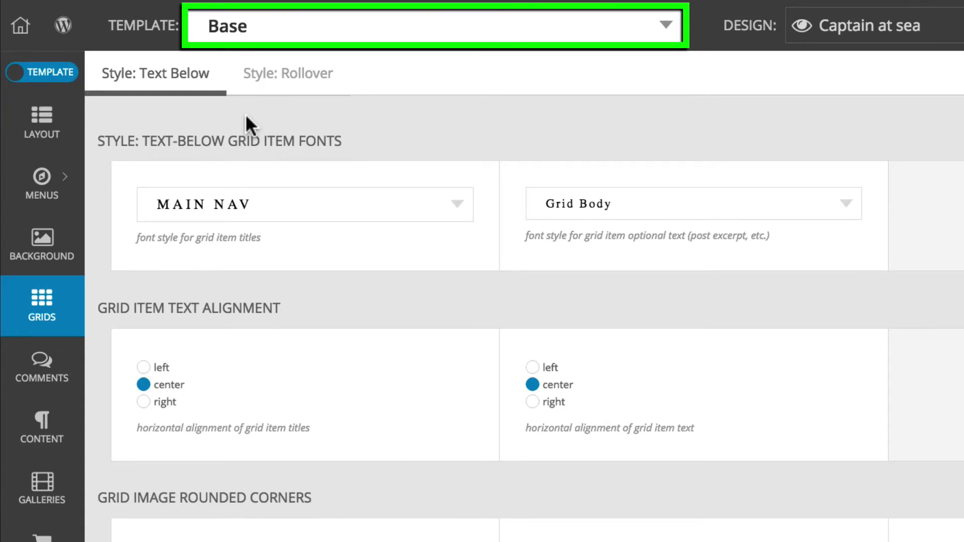
click(338, 26)
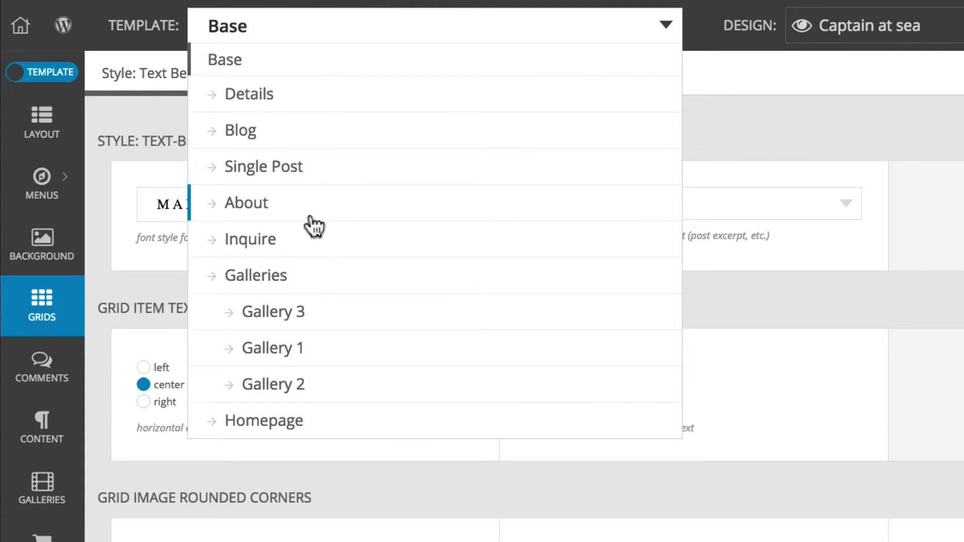
click(351, 26)
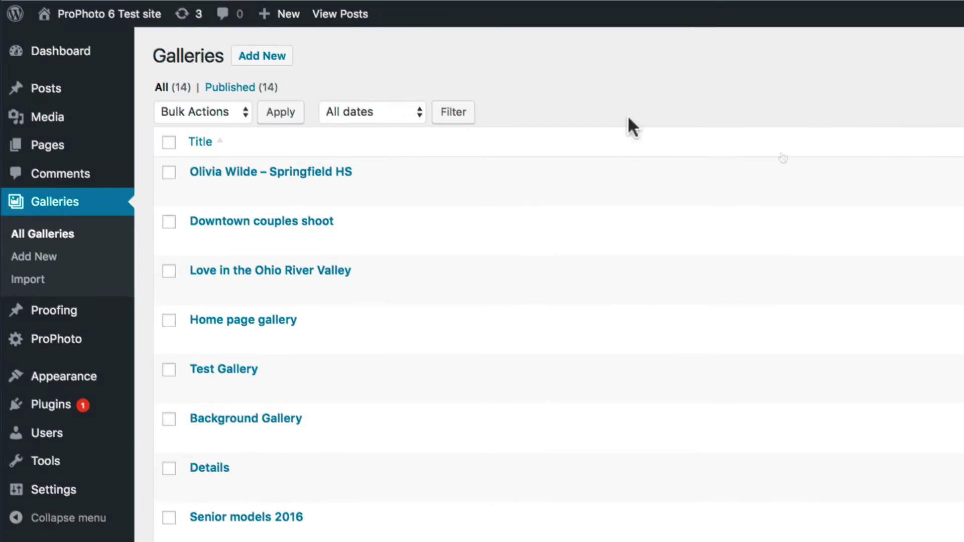
Open the Portfolio page in the WordPress page editor.
click(75, 96)
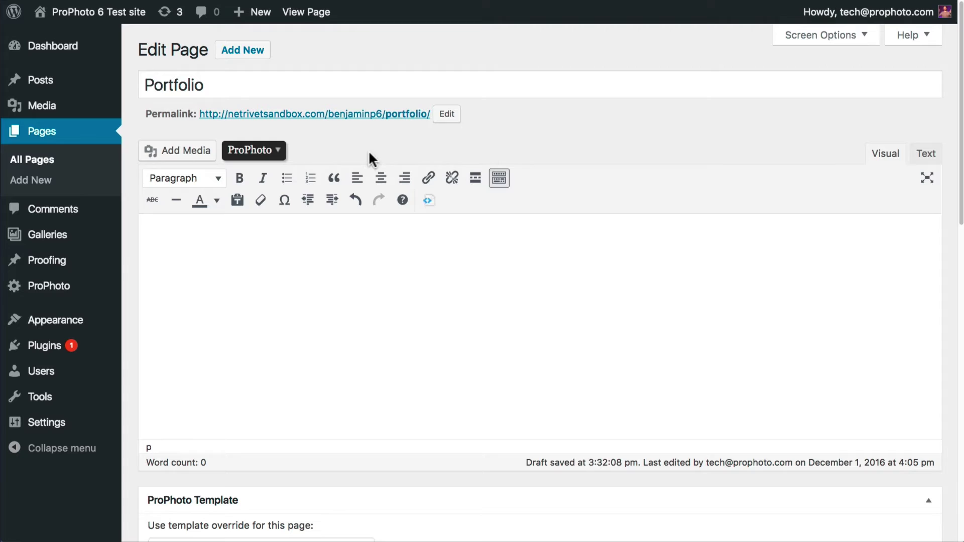
Start a new ProPhoto grid, bringing up its settings with Recent posts, 9 items, Text below defaults.
click(254, 149)
click(271, 166)
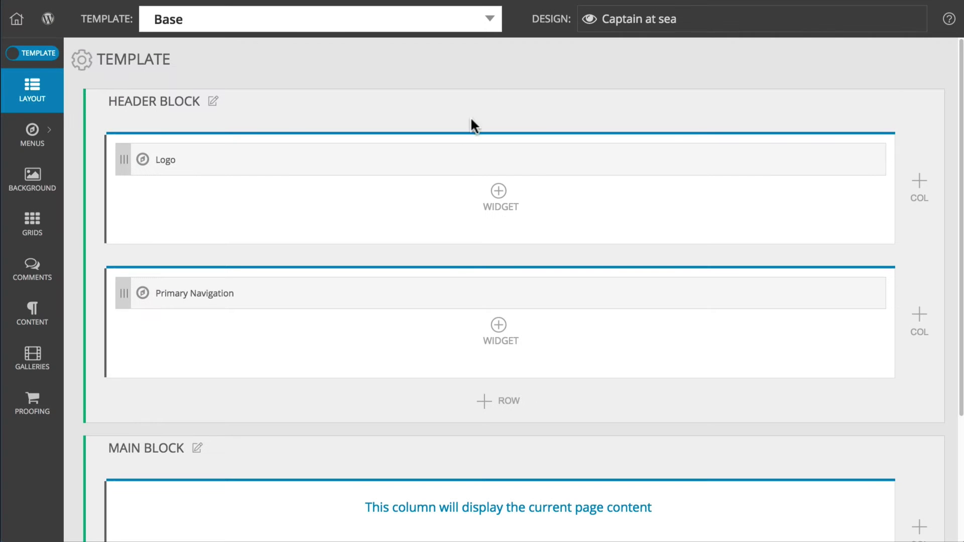
click(498, 325)
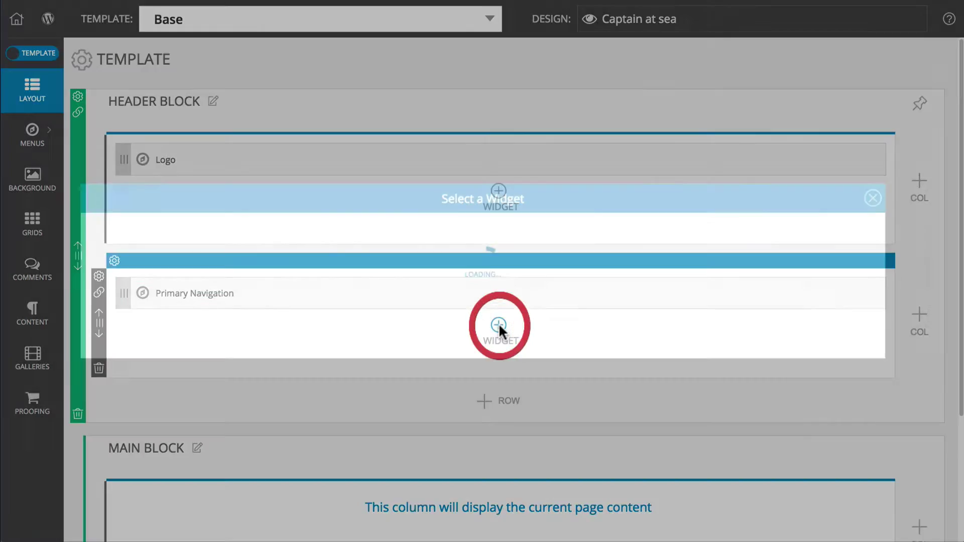
click(484, 174)
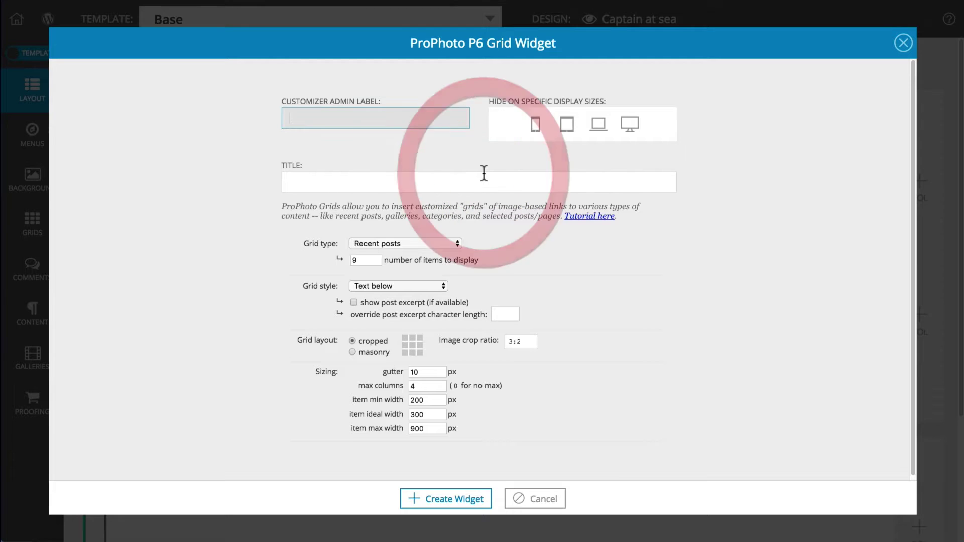
click(468, 500)
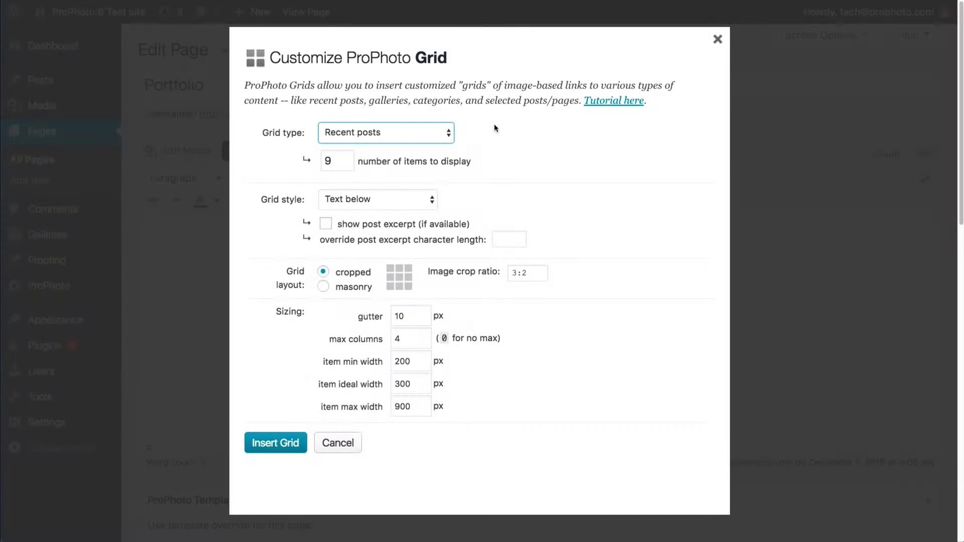
Change the grid type from Recent posts to Select posts/pages.
click(448, 133)
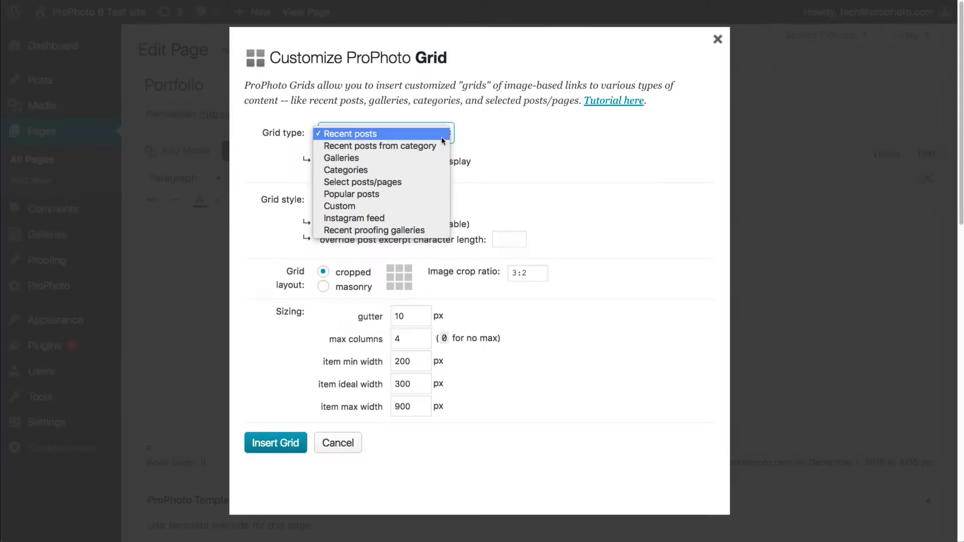
click(420, 181)
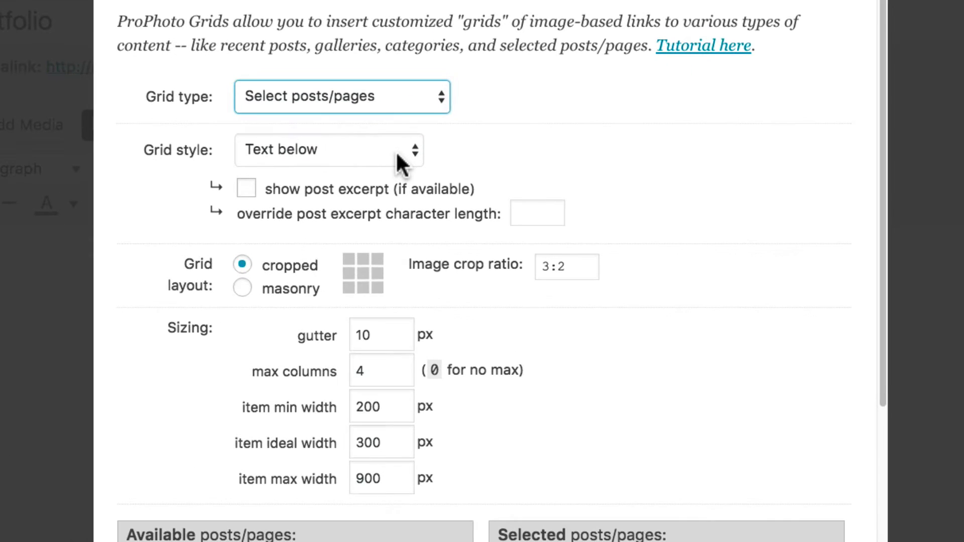
Use Overlaid text on rollover style and show post excerpts limited to 400 characters.
click(398, 155)
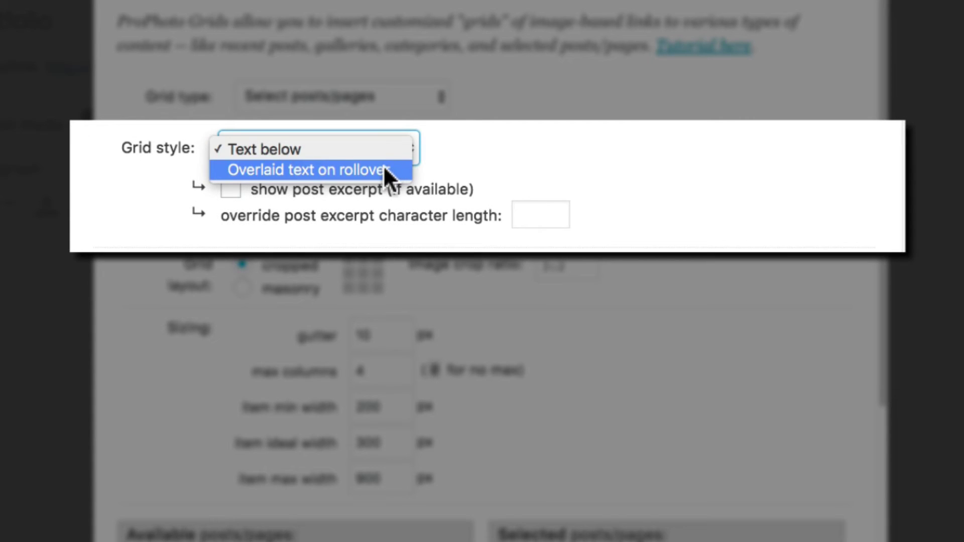
click(384, 164)
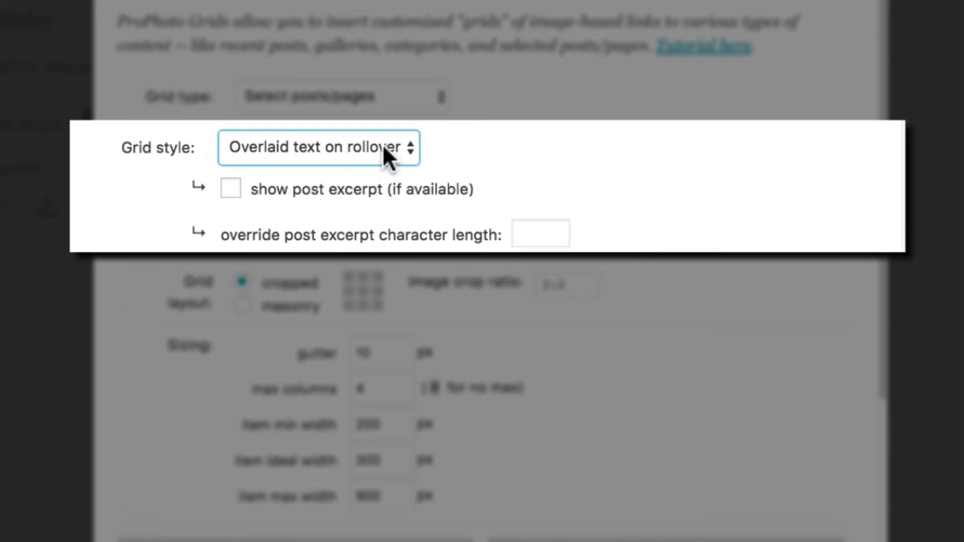
key(Tab)
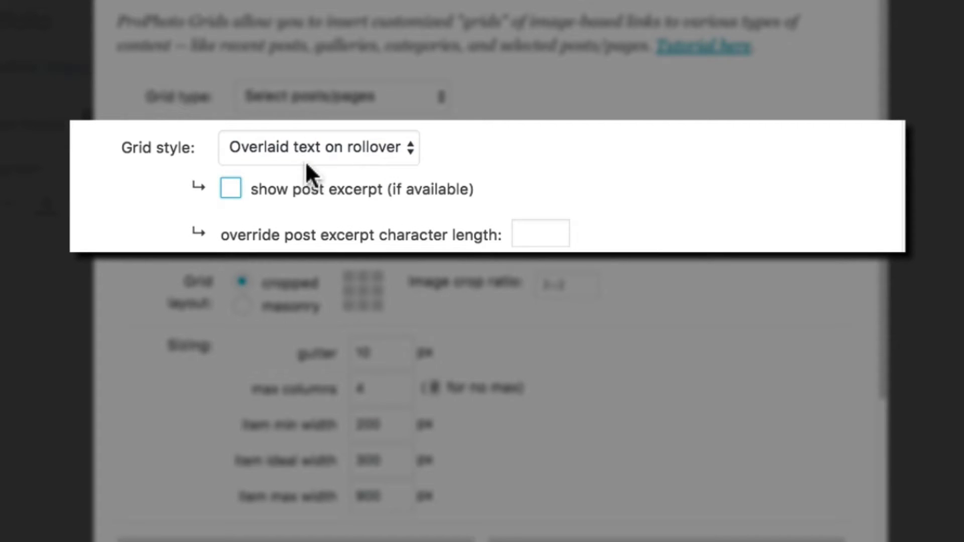
click(234, 191)
click(534, 231)
text(400)
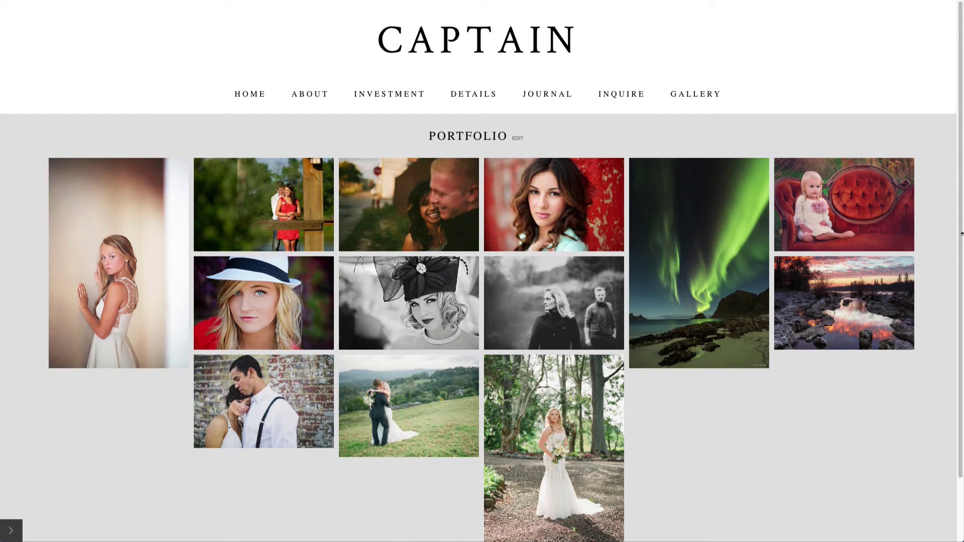
Narrow the browser window in two stages to watch the photo grid reflow.
mouse_move(962, 233)
mouse_down()
mouse_move(427, 209)
mouse_move(547, 214)
mouse_move(735, 244)
mouse_move(963, 253)
mouse_up()
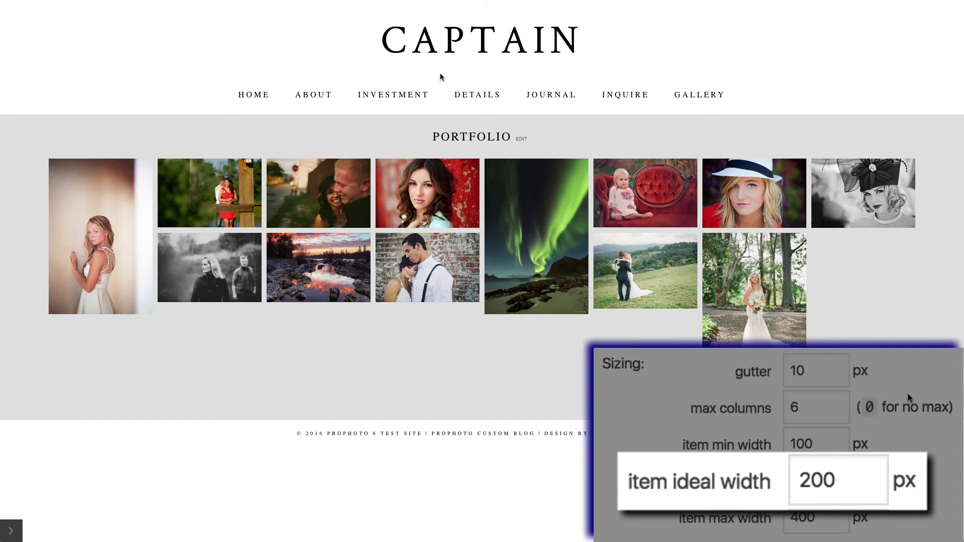
drag(962, 154, 963, 243)
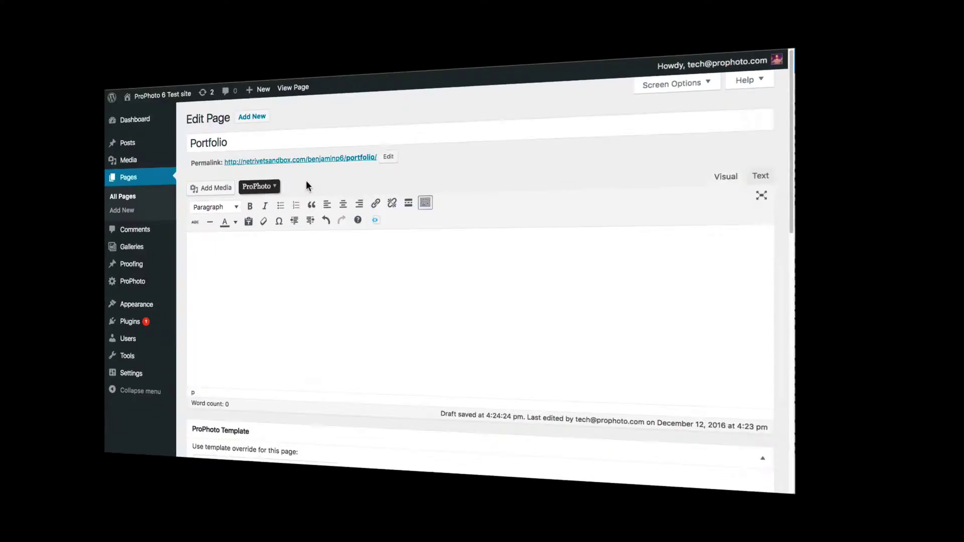
Start a new Recent posts grid that shows post excerpts limited to 400 characters.
click(272, 150)
click(270, 173)
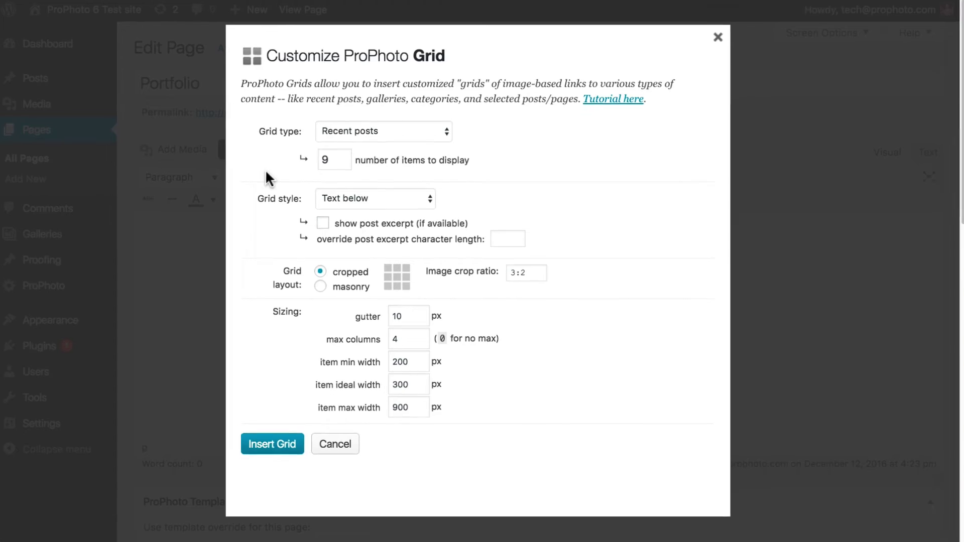
click(366, 41)
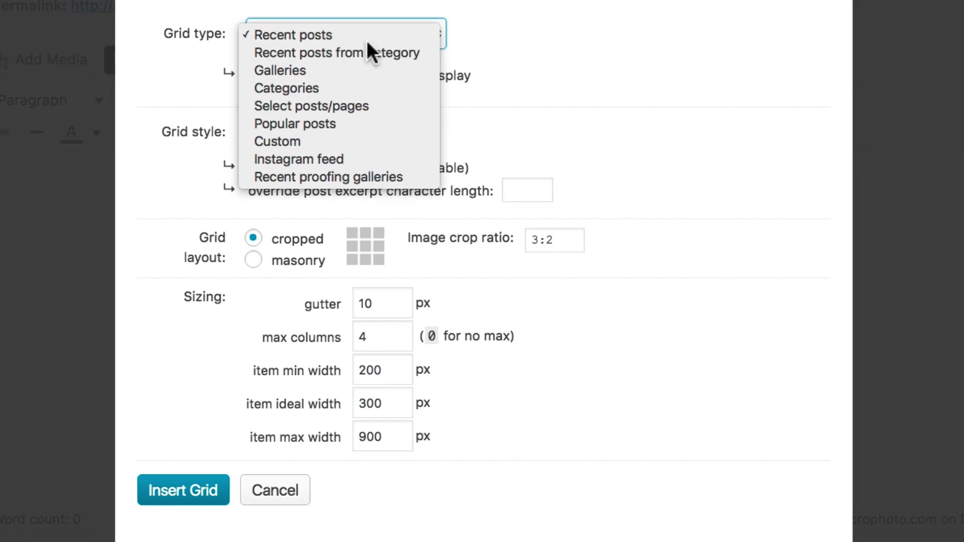
key(Escape)
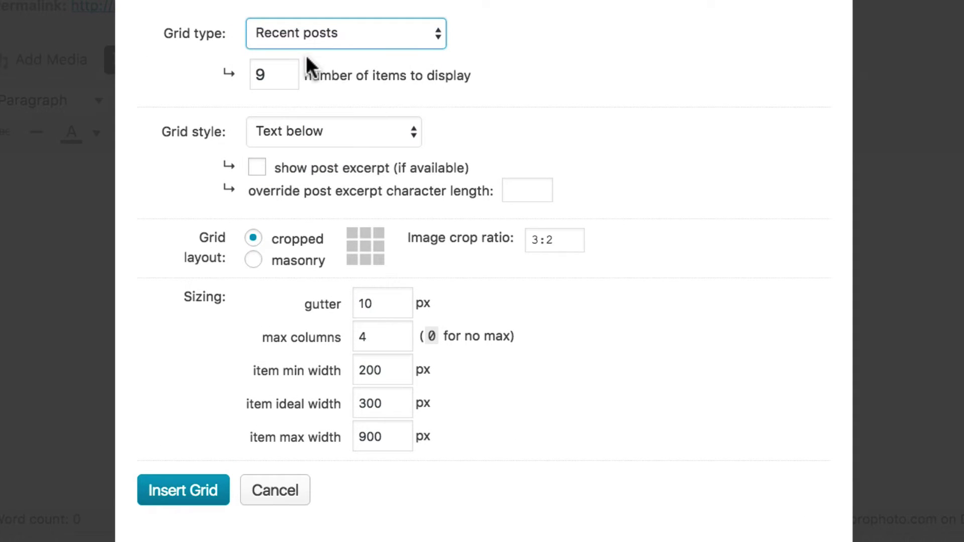
click(285, 71)
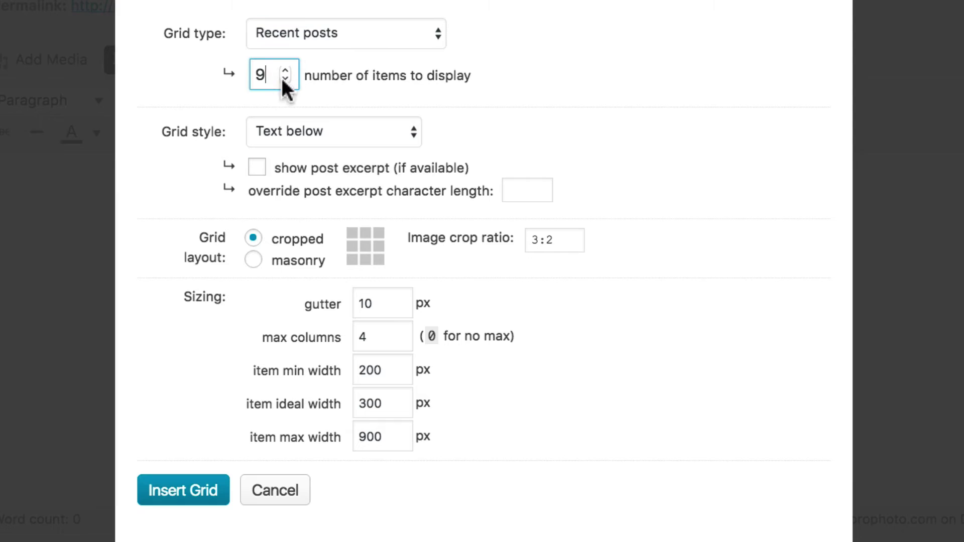
click(265, 173)
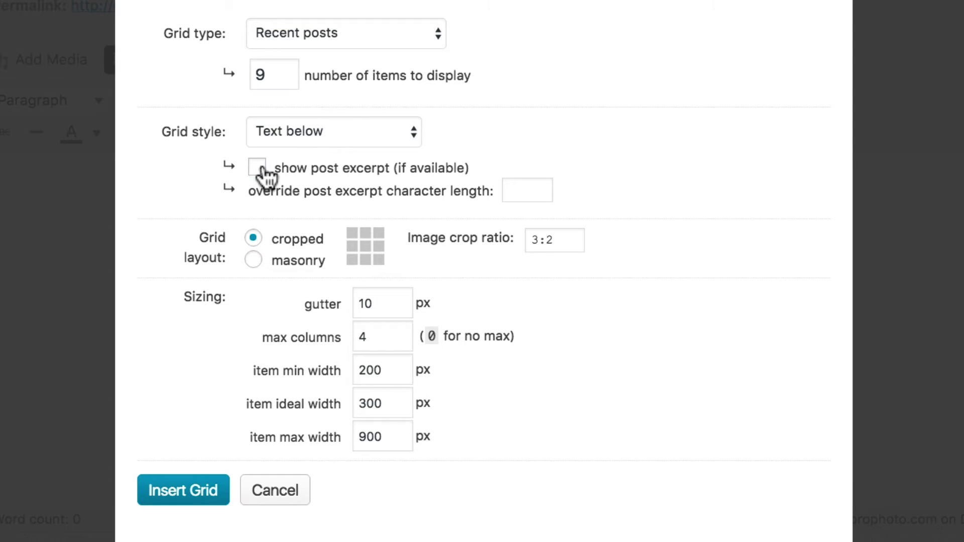
click(261, 169)
click(513, 192)
text(400)
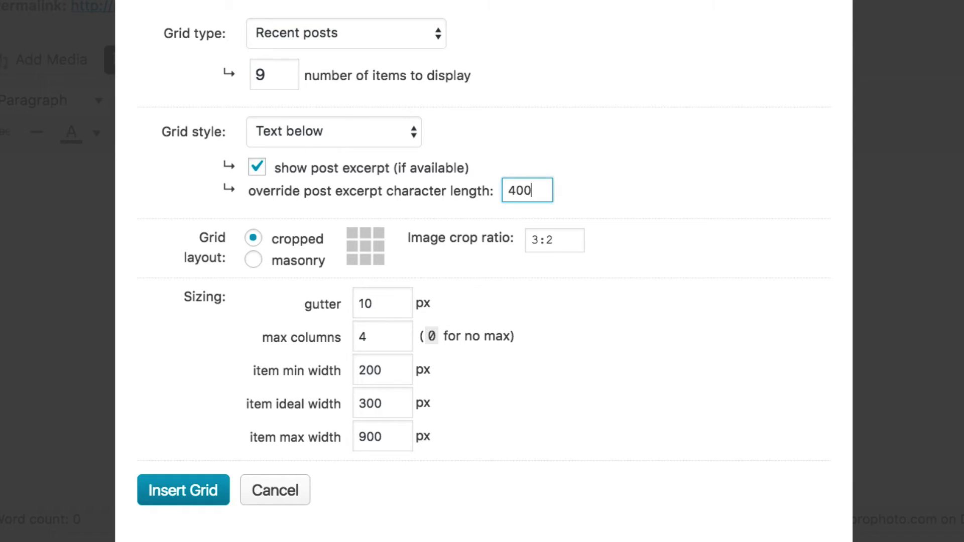
Switch the grid to masonry layout with 3 max columns and item min width 50.
click(254, 260)
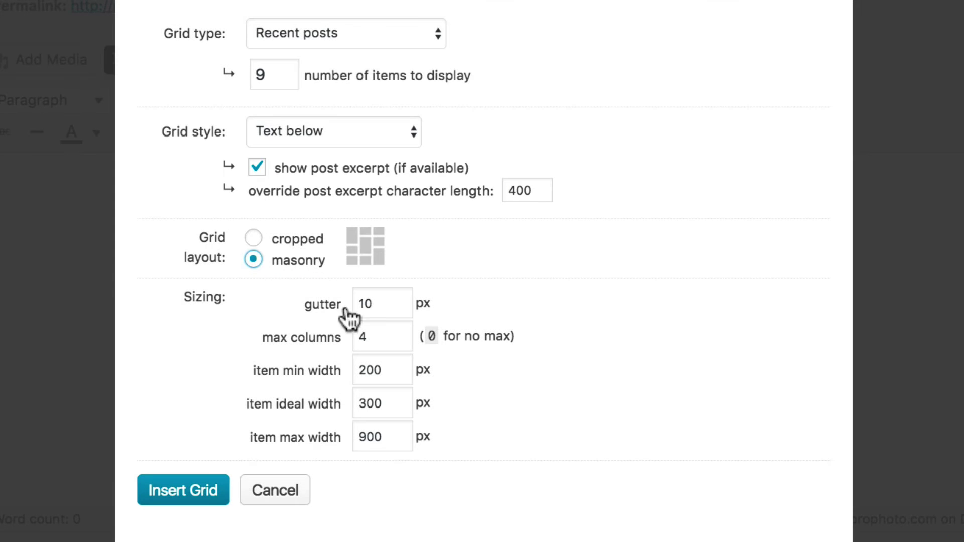
click(366, 335)
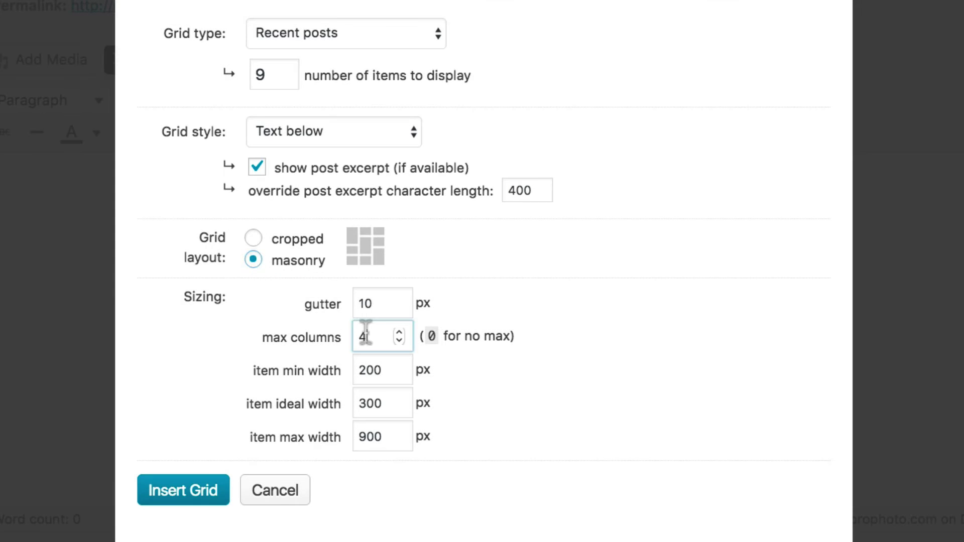
key(BackSpace)
text(3)
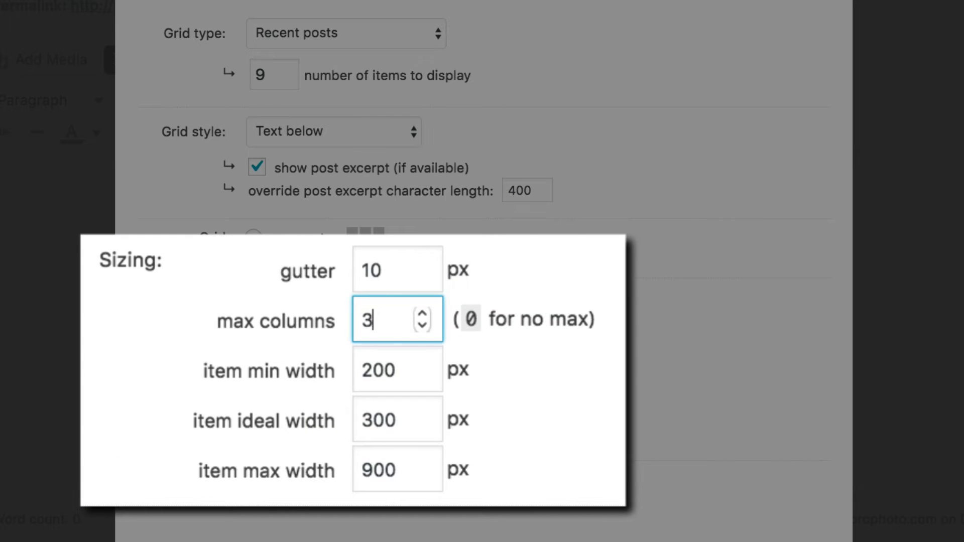
double_click(394, 370)
text(50)
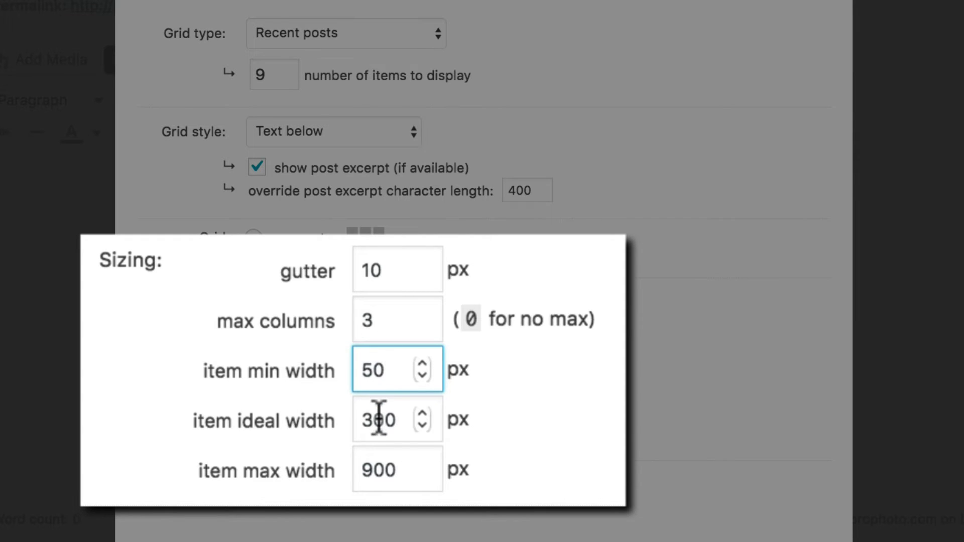
double_click(388, 472)
Set item max width to 600, insert the grid, and view it on the live Portfolio page.
text(600)
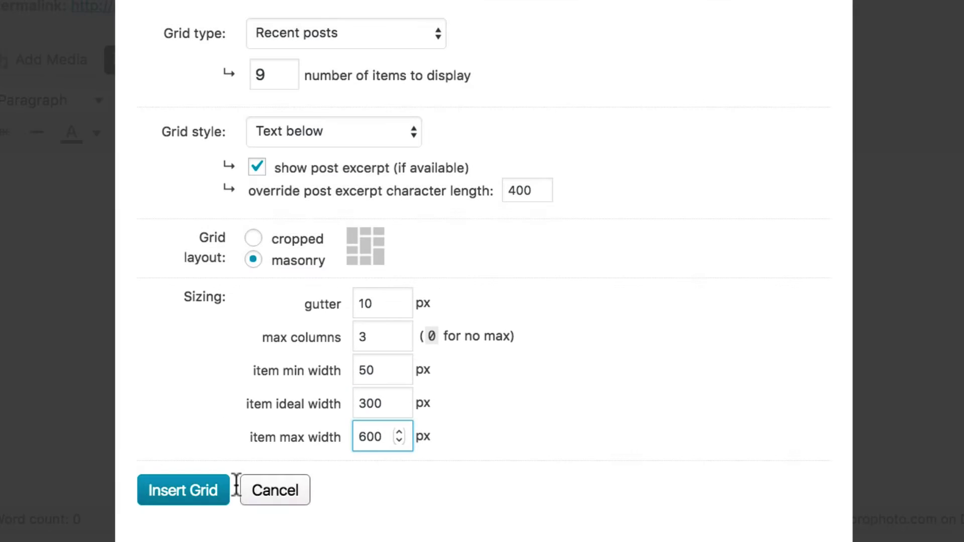
click(196, 491)
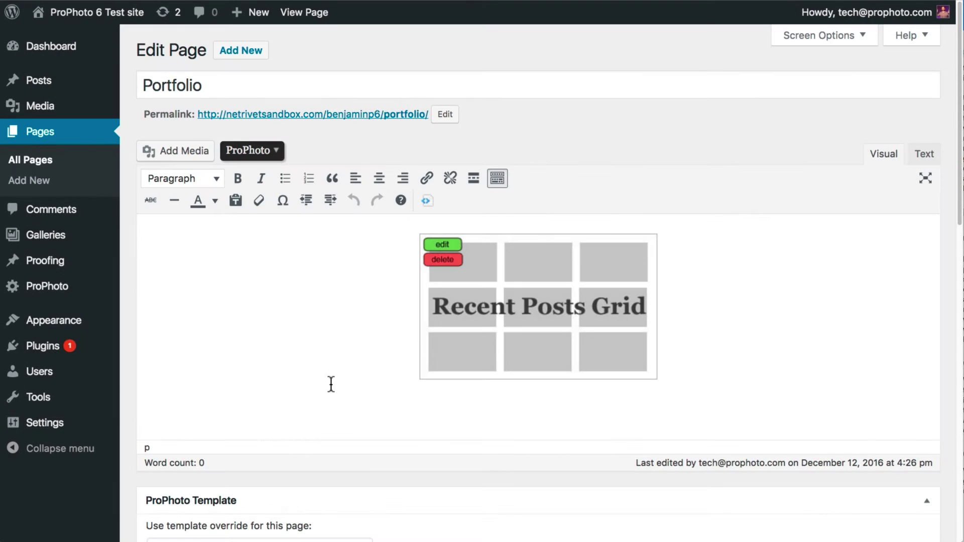
click(337, 115)
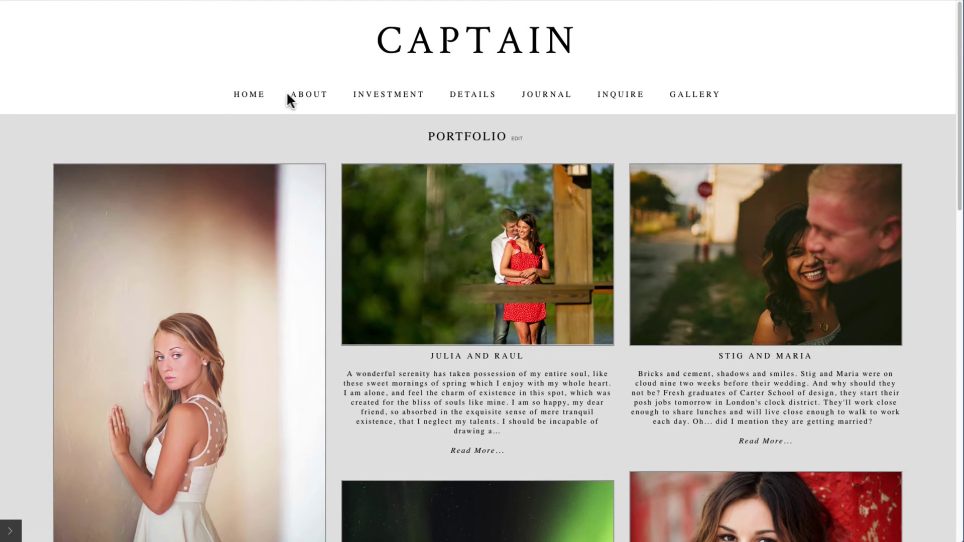
drag(960, 167, 960, 472)
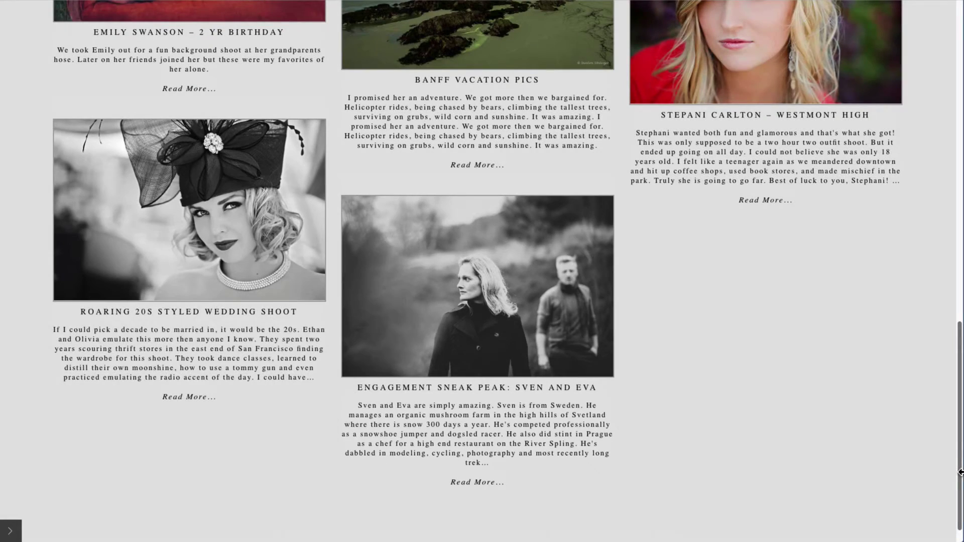
drag(961, 472, 196, 260)
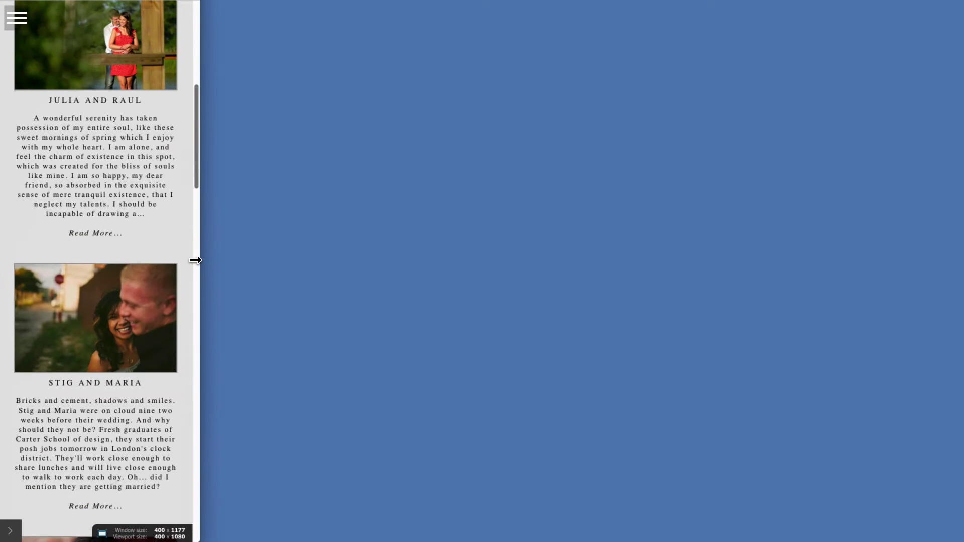
Widen the browser window again to check the responsive masonry grid.
drag(196, 184, 898, 349)
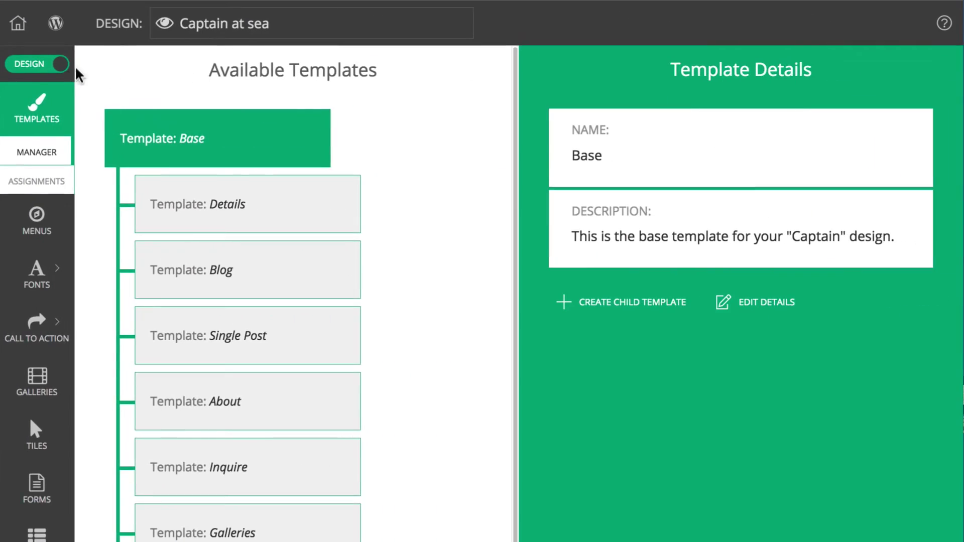
Switch the Customizer to Template mode and review the template's grid style settings.
click(52, 65)
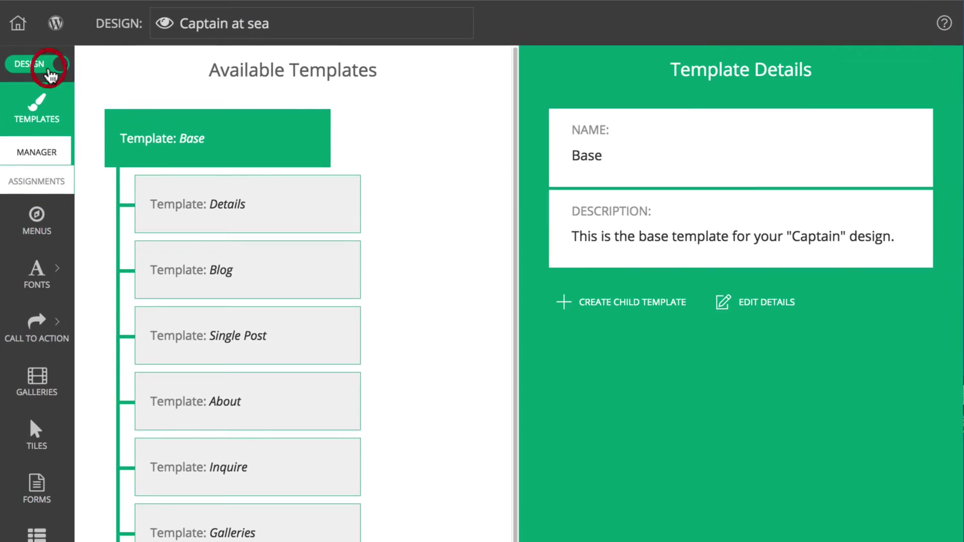
click(38, 274)
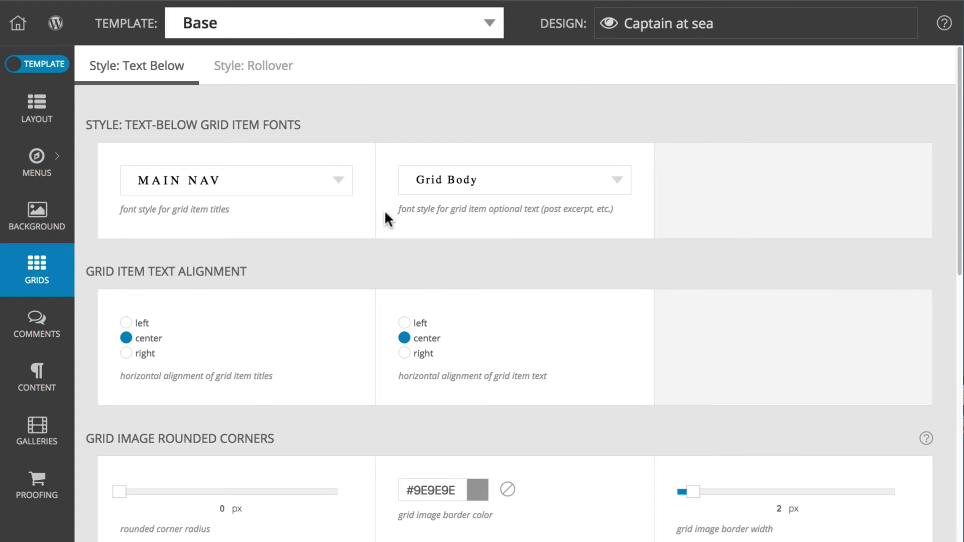
scroll(947, 296, down, 15)
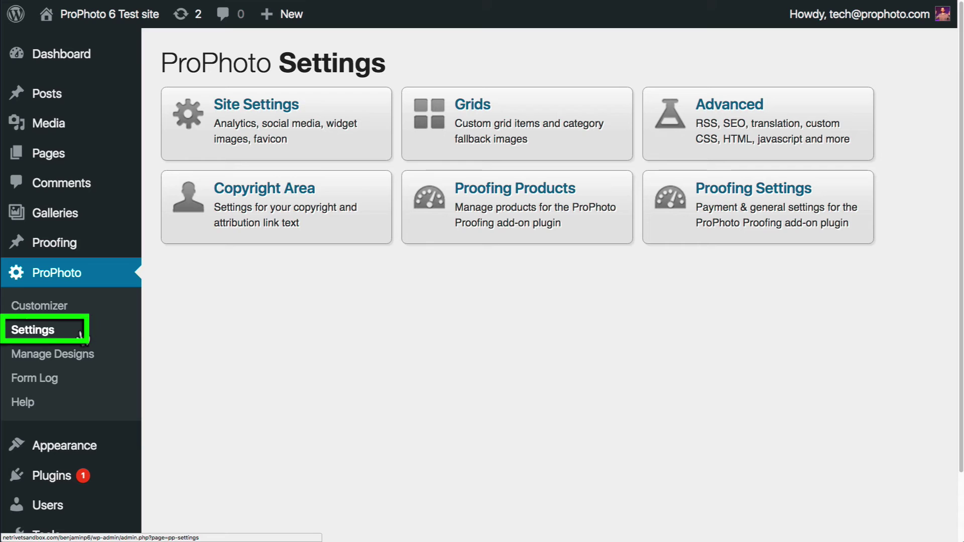
Open the Grids settings and view the Category Featured Images section after Custom Grid Items.
click(470, 148)
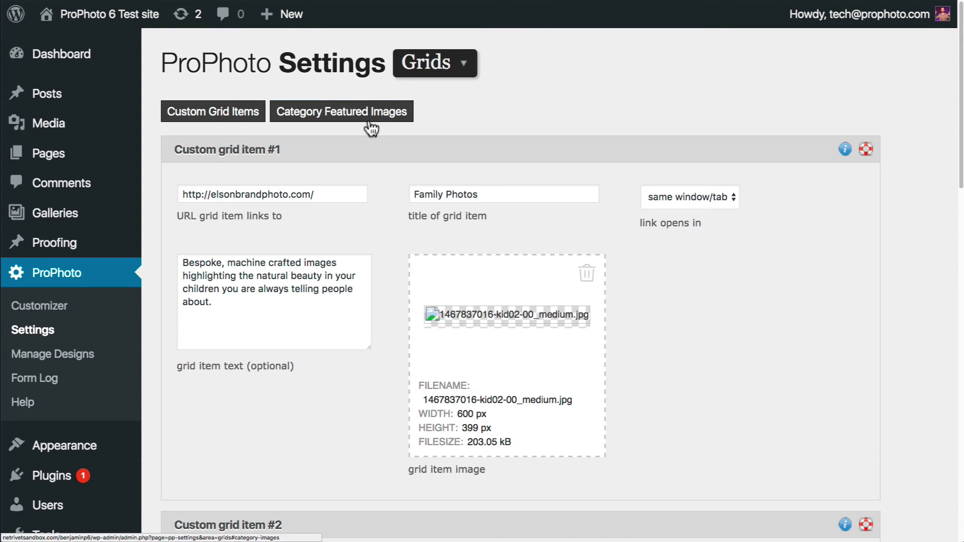
click(369, 121)
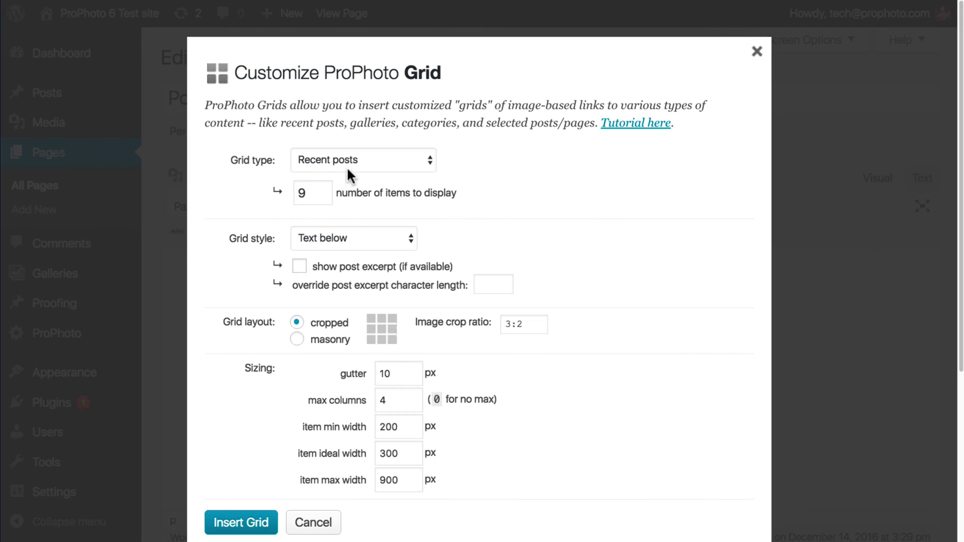
Set the grid type to Custom, then dismiss the grid dialog without inserting anything.
click(347, 167)
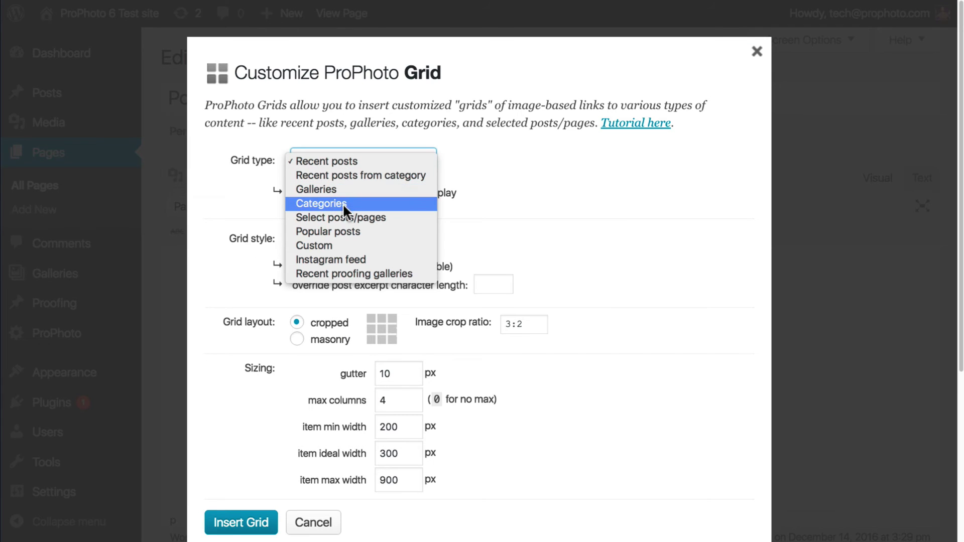
click(345, 241)
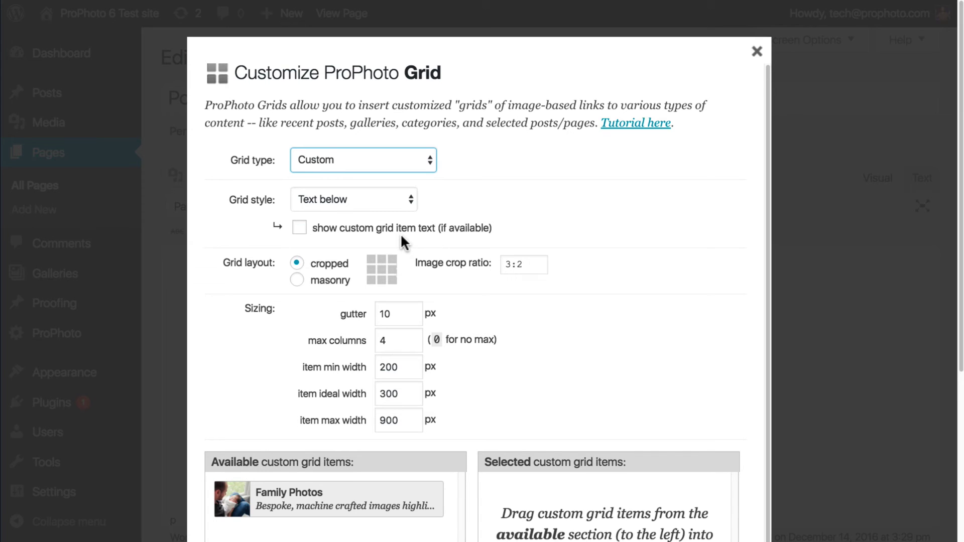
click(140, 280)
Go to ProPhoto Settings and bring up the custom grid item settings.
mouse_move(91, 344)
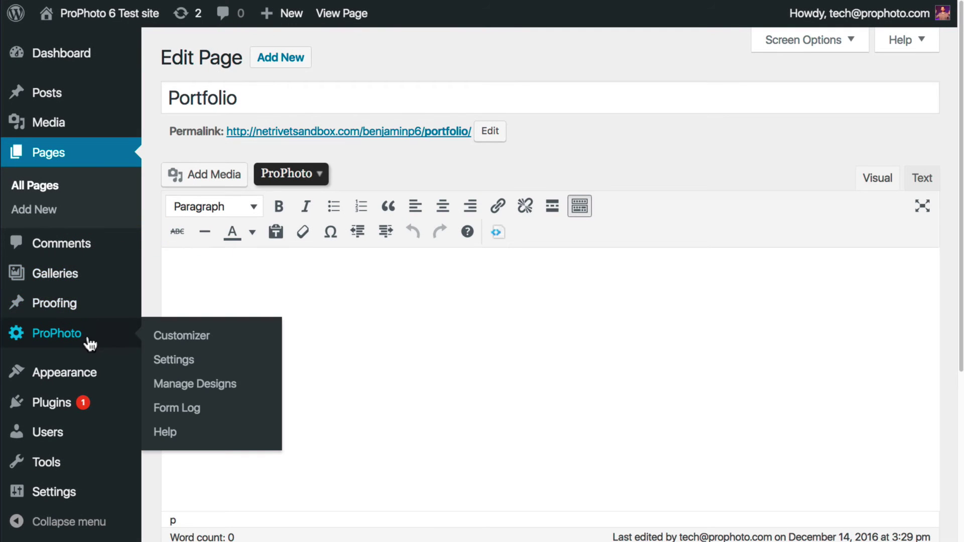
click(165, 360)
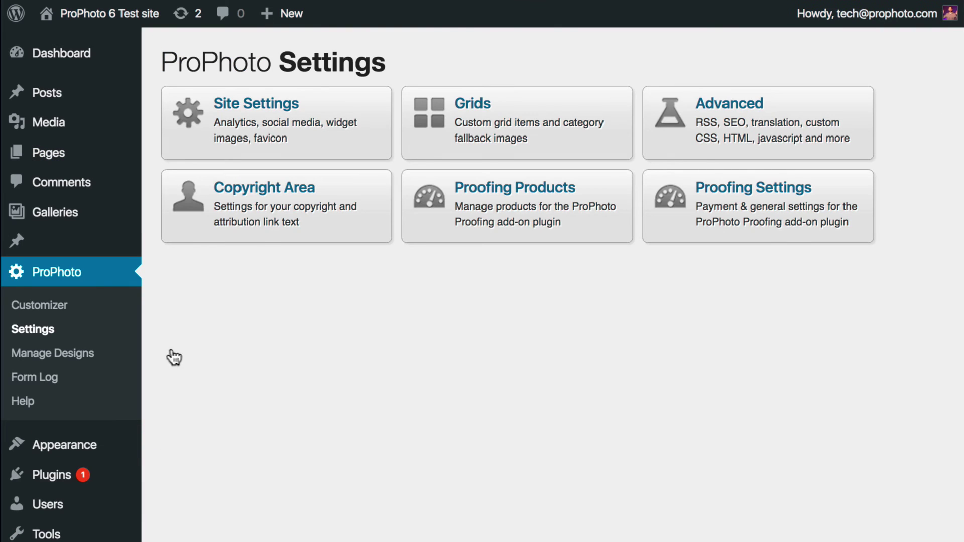
click(445, 146)
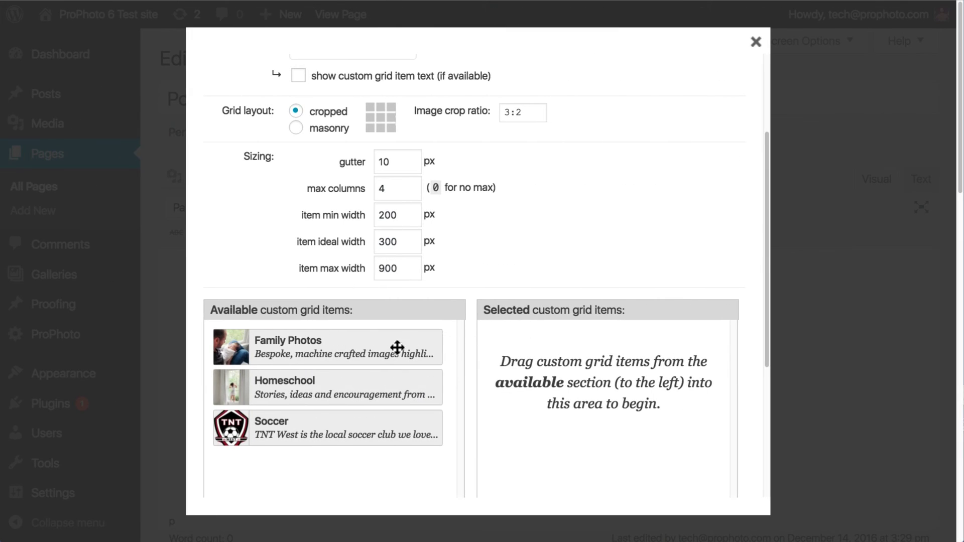
Move Family Photos, Homeschool and Soccer into the selected items and insert the custom grid.
drag(396, 344, 685, 357)
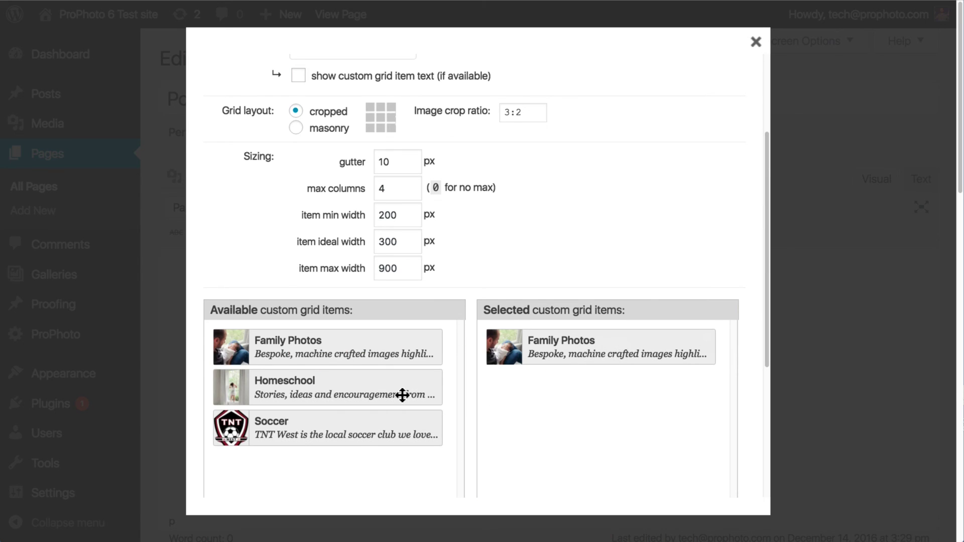
drag(400, 391, 661, 396)
drag(370, 435, 550, 429)
scroll(517, 432, down, 5)
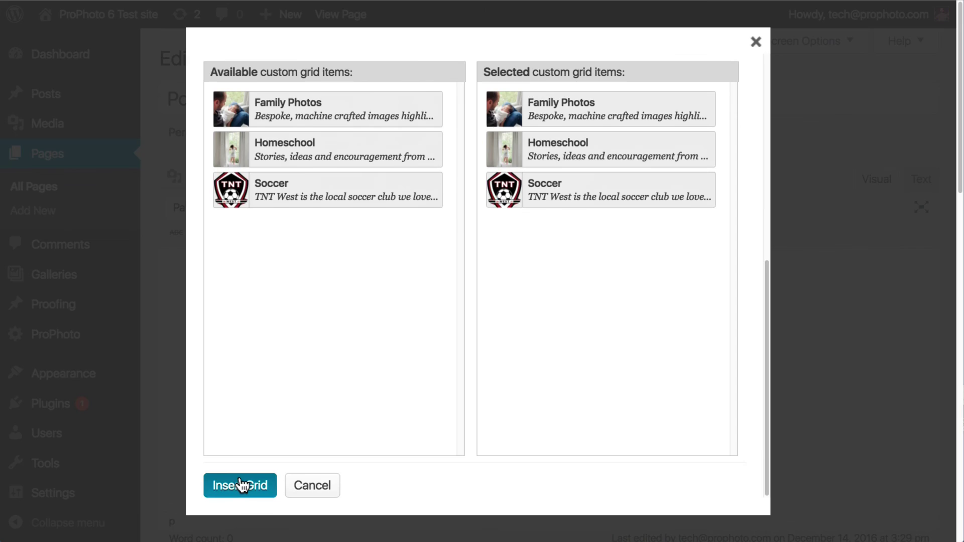
click(241, 483)
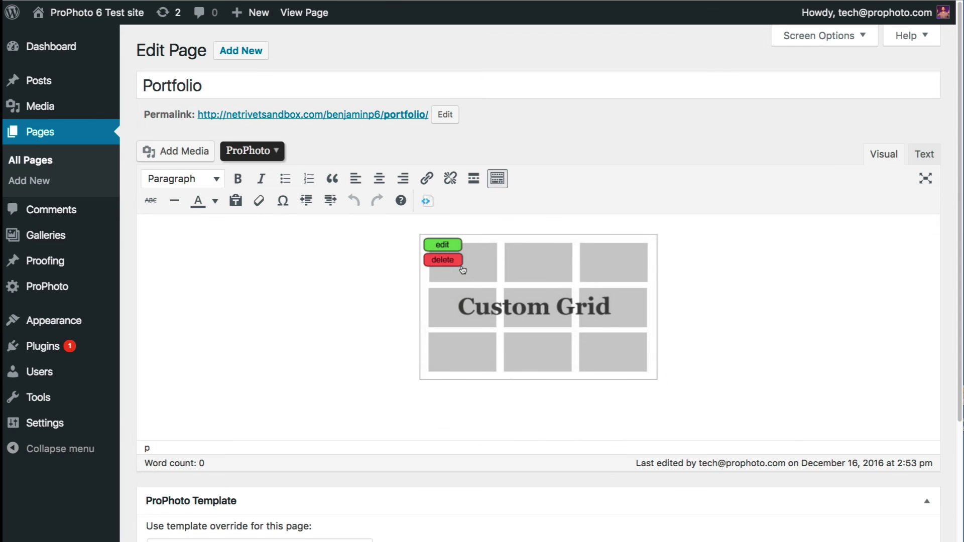
Show the Base template's Content settings on the Excerpts tab in the ProPhoto Customizer.
mouse_move(115, 298)
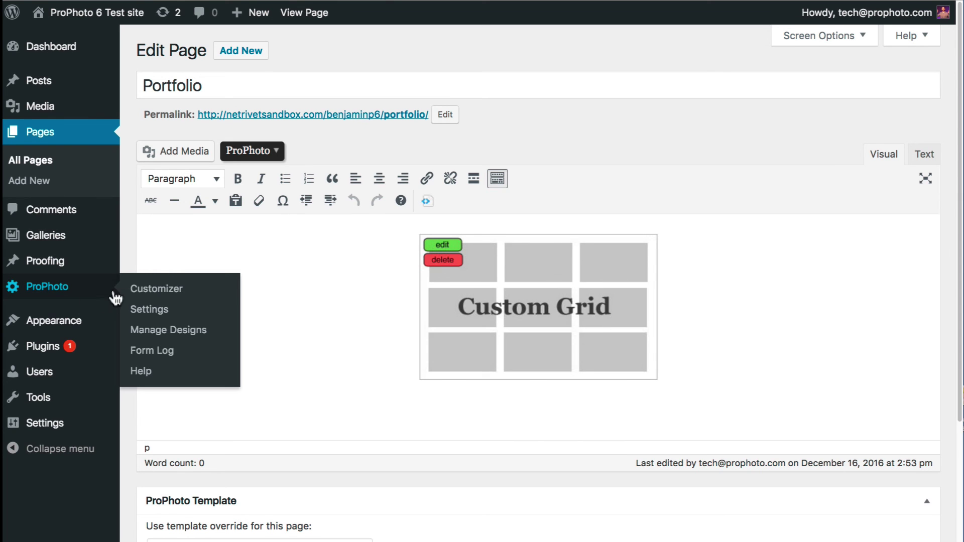
click(154, 295)
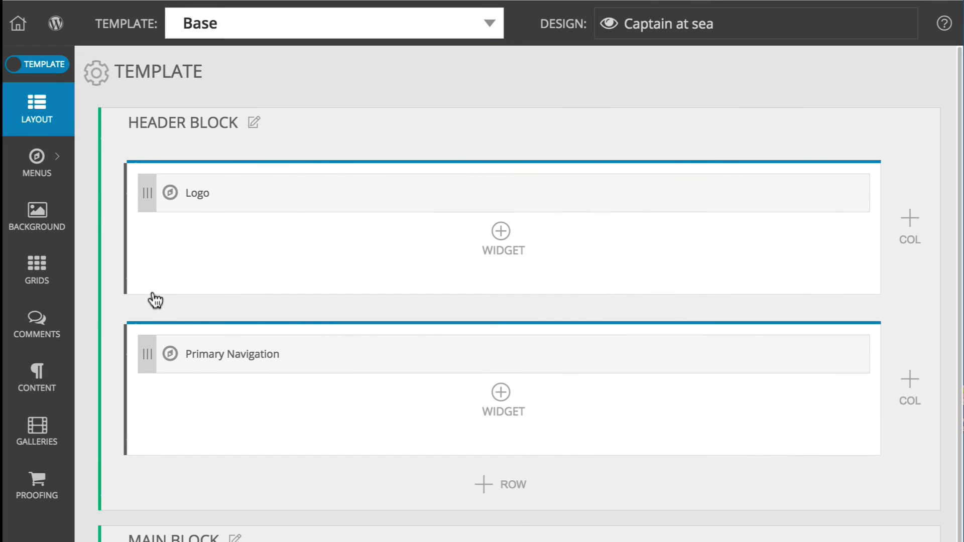
click(55, 387)
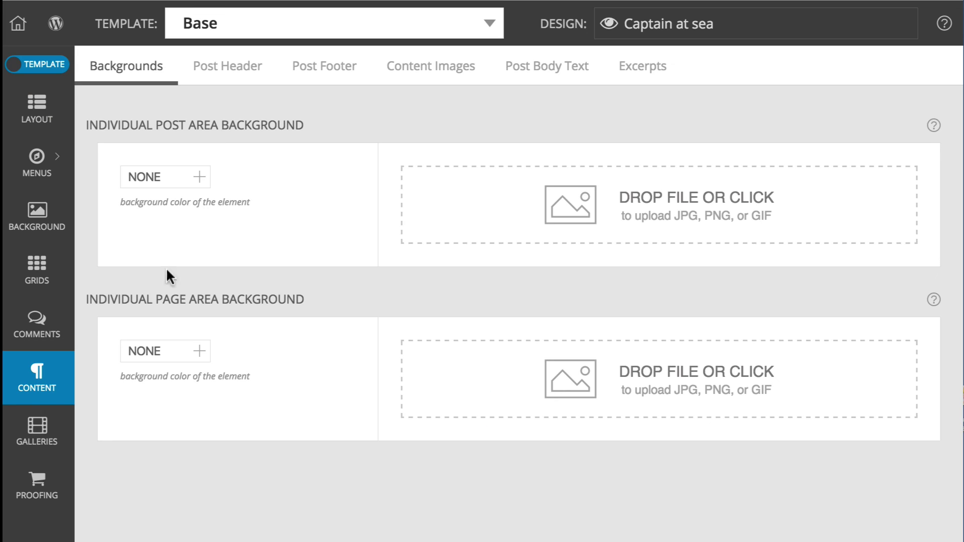
click(643, 76)
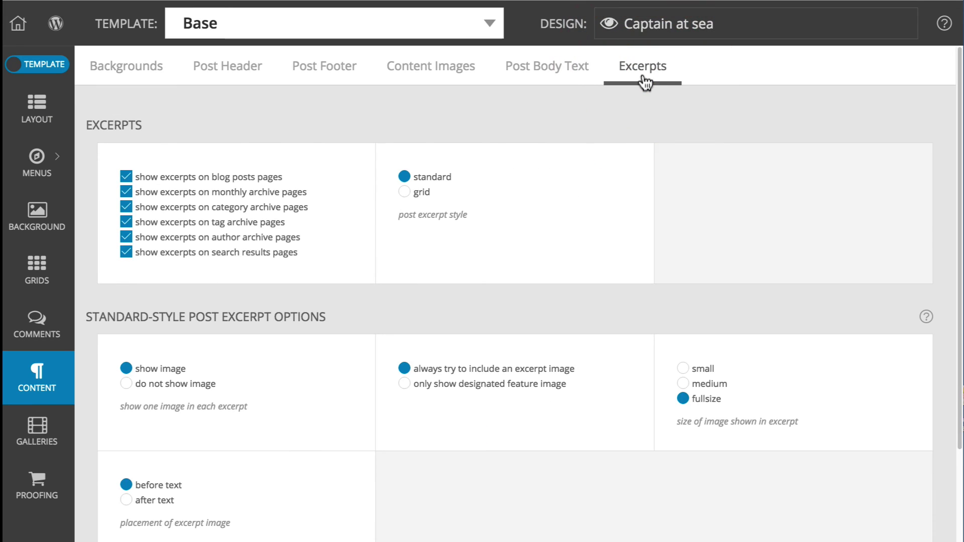